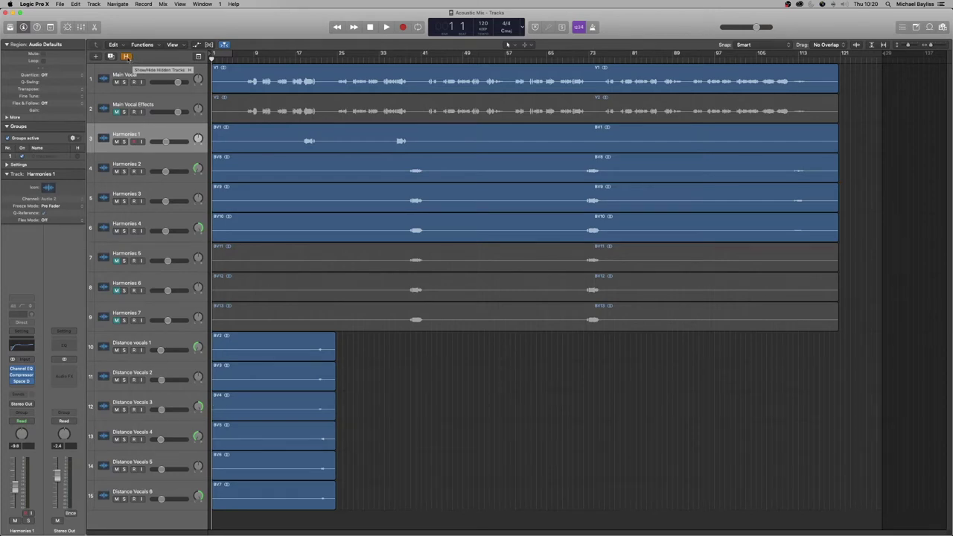
# - Reveal the hidden tracks, then unhide and unmute all the guitar tracks
pyautogui.click(126, 57)
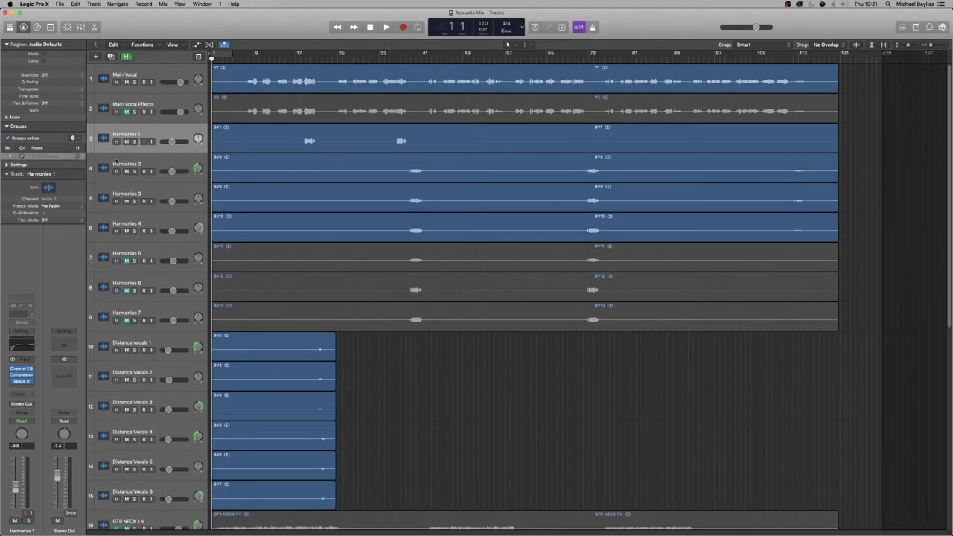
pyautogui.scroll(-10, 130, 209)
pyautogui.scroll(-7, 130, 209)
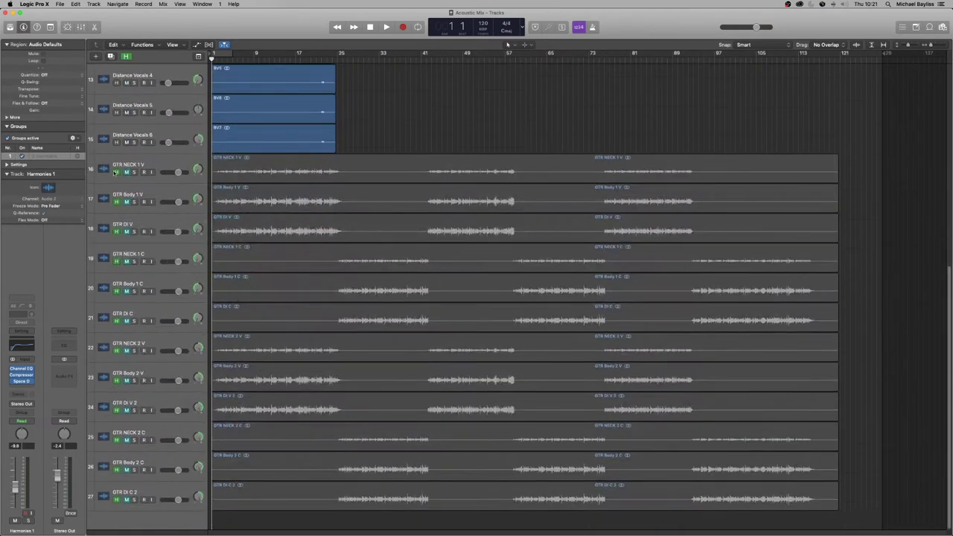
pyautogui.moveTo(115, 172)
pyautogui.mouseDown()
pyautogui.moveTo(116, 419)
pyautogui.moveTo(103, 489)
pyautogui.moveTo(116, 499)
pyautogui.moveTo(127, 441)
pyautogui.moveTo(125, 164)
pyautogui.mouseUp()
pyautogui.scroll(10, 299, 246)
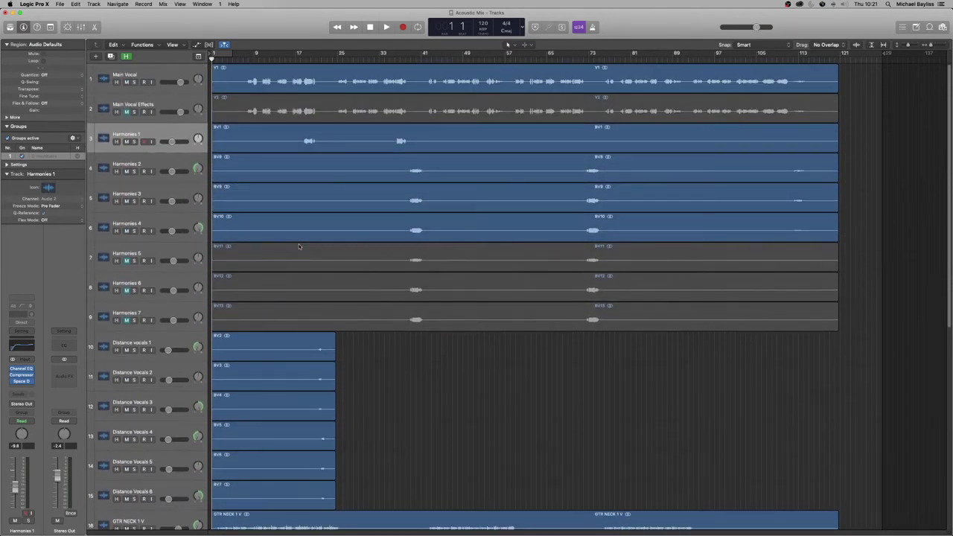
# - Open the mixer, play the whole mix through to its end, and return the playhead to the start
pyautogui.press('x')
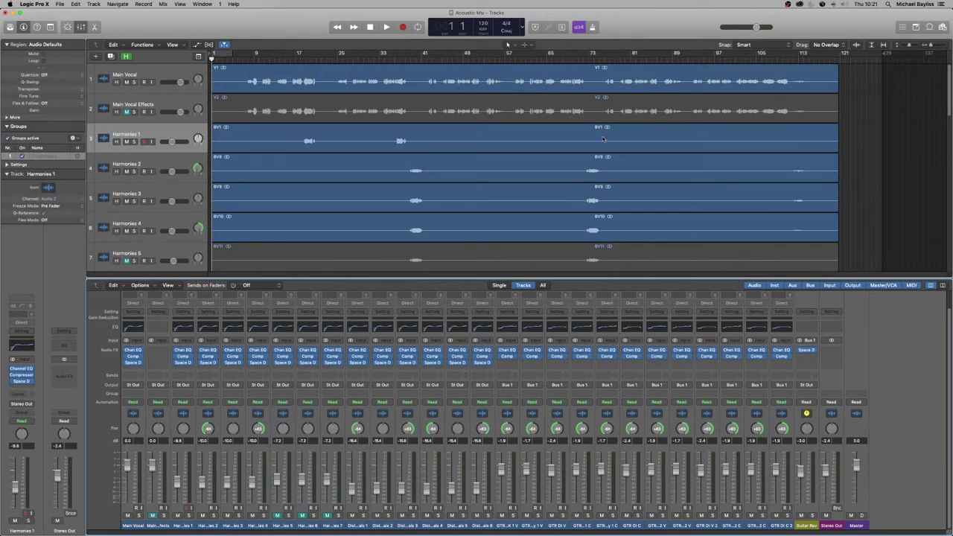
pyautogui.press('space')
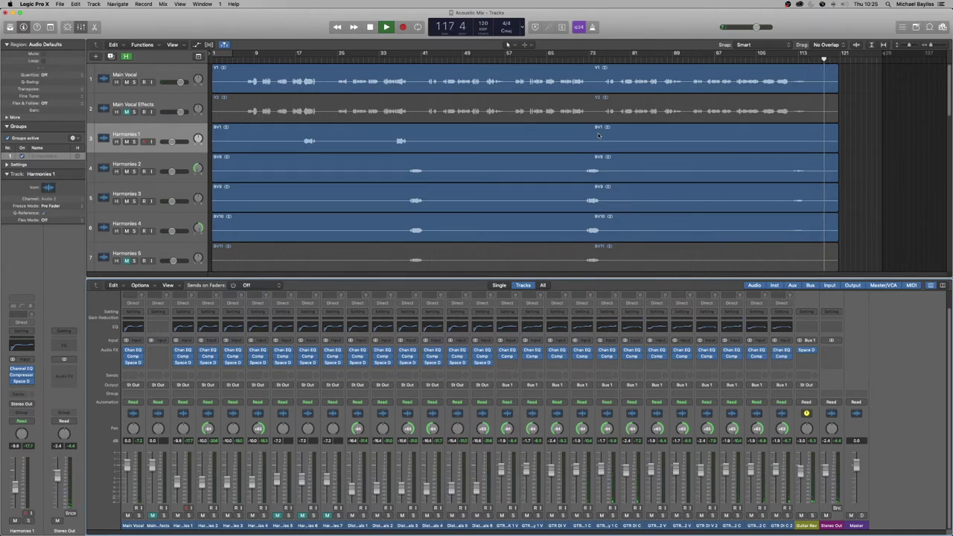
pyautogui.press('space')
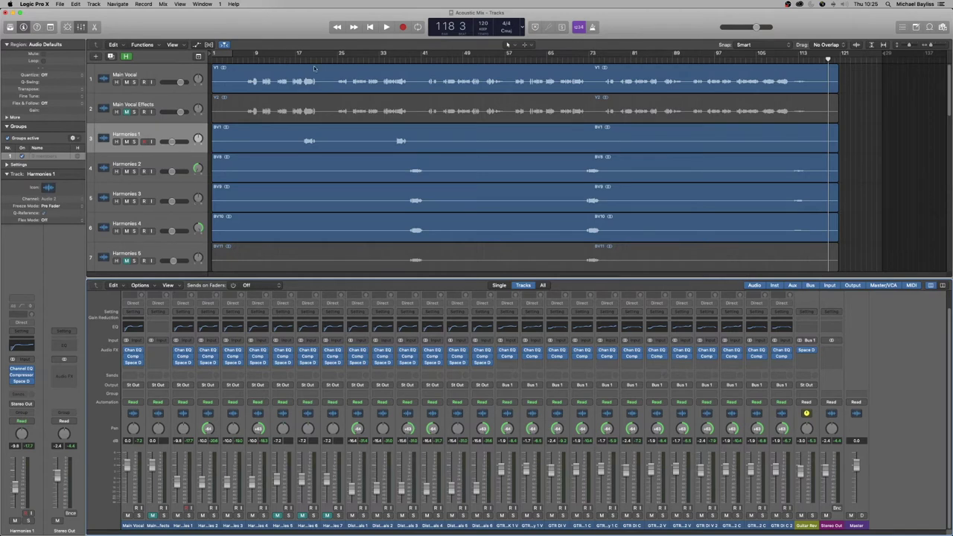
pyautogui.press('space')
pyautogui.press('Return')
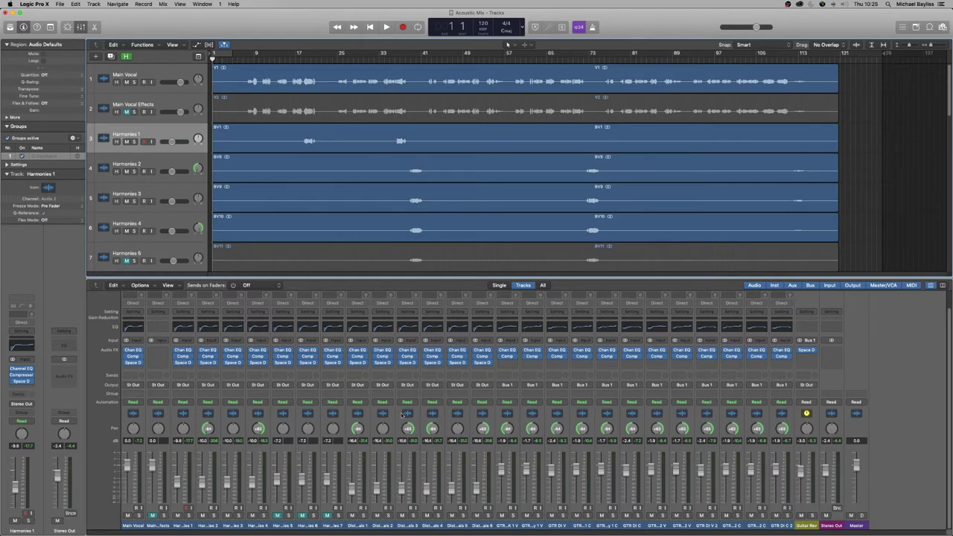
# - Copy the Main Vocal channel's plug-ins to the Main Vocal Effects channel while the mix plays
pyautogui.press('space')
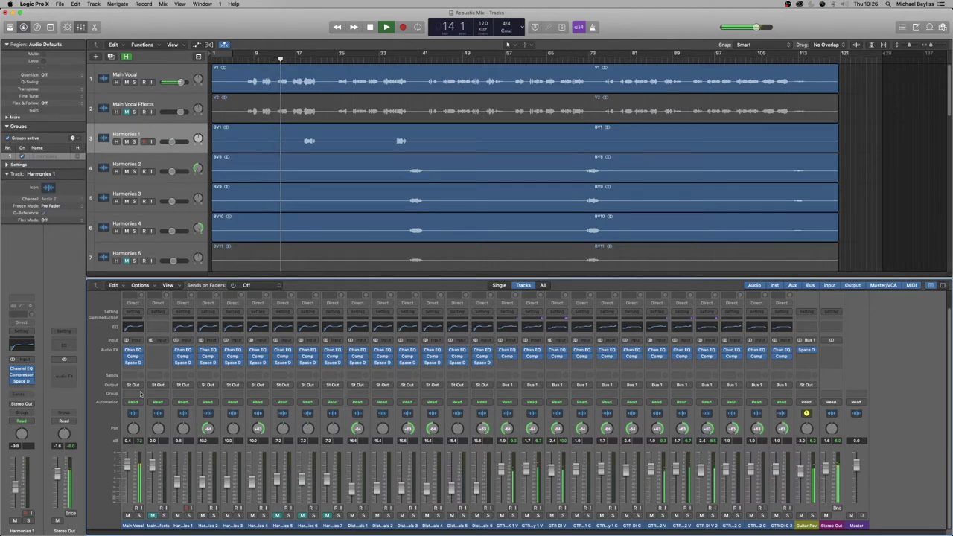
pyautogui.moveTo(134, 355)
pyautogui.moveTo(134, 351); pyautogui.dragTo(158, 350)
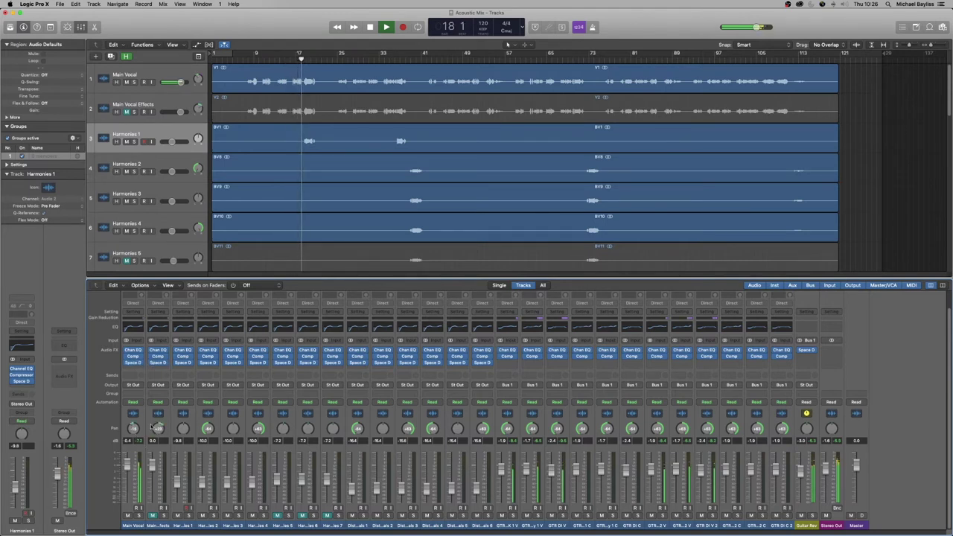
# - Unmute Main Vocal Effects, lower its fader to about -4.8 dB, and set the Distance Vocals 3 level to -13.8 dB
pyautogui.click(152, 515)
pyautogui.moveTo(152, 466); pyautogui.dragTo(152, 481)
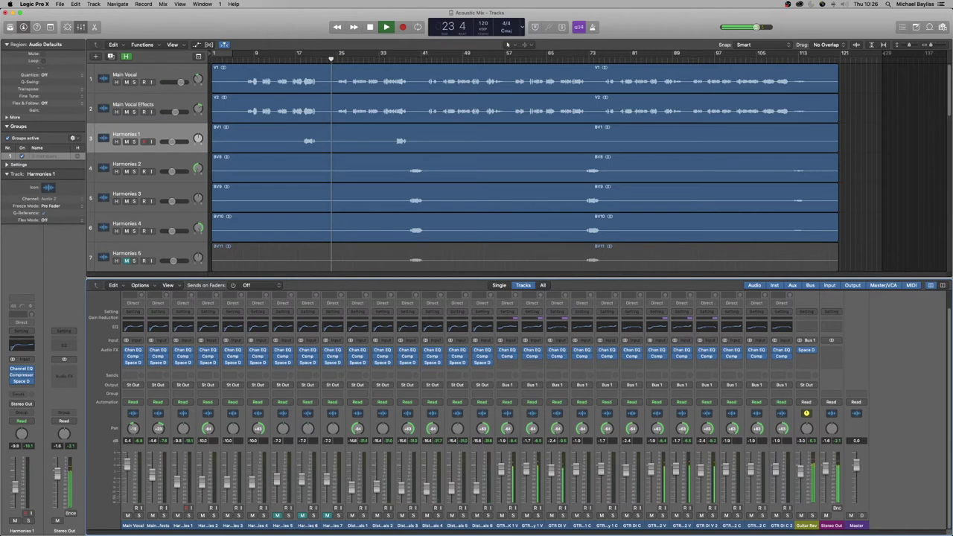
pyautogui.click(396, 484)
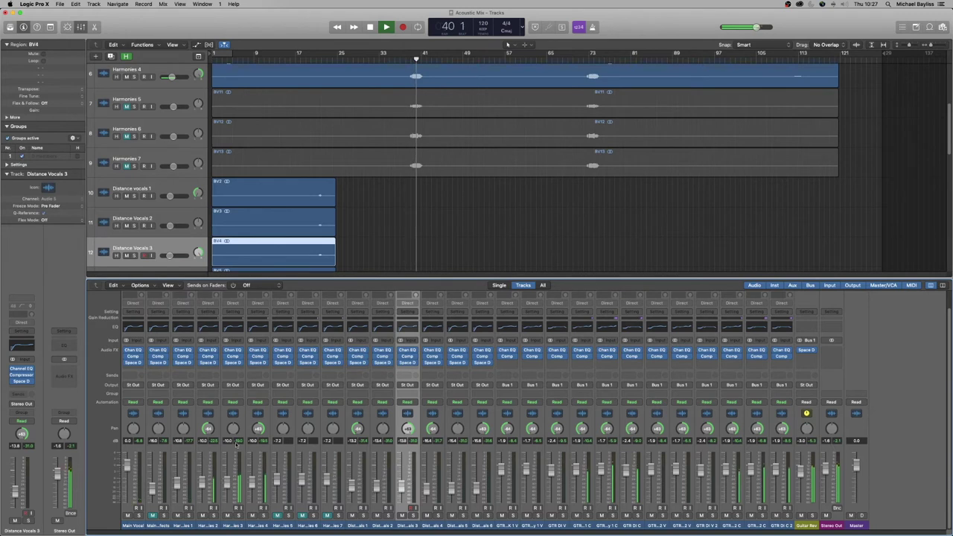
# - Set the wet level of the Space Designer reverb on Harmonies 2 to -17 dB
pyautogui.click(384, 362)
pyautogui.moveTo(373, 273); pyautogui.dragTo(374, 271)
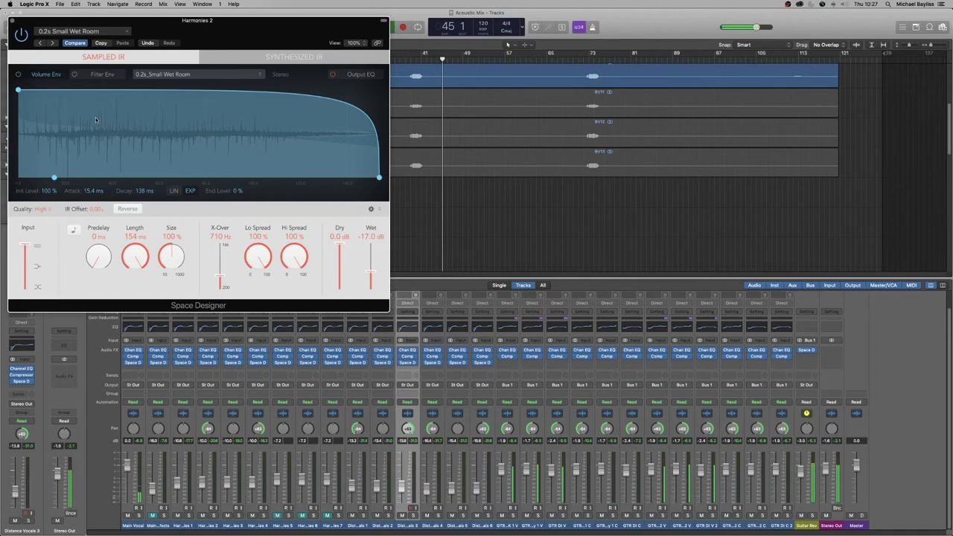
pyautogui.press('super+w')
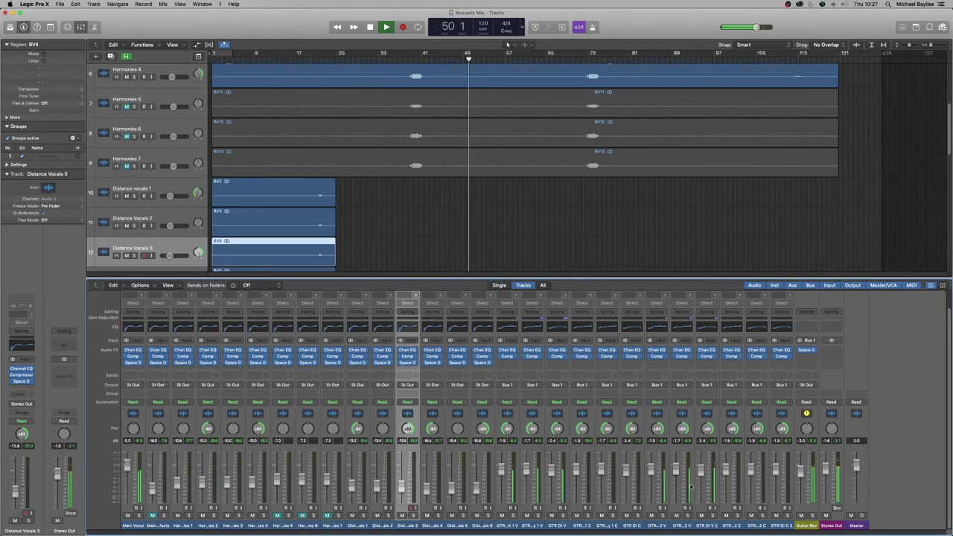
# - Set the wet level of the Space Designer reverb on the Guitar Rev channel to -16 dB
pyautogui.click(806, 350)
pyautogui.moveTo(370, 276); pyautogui.dragTo(369, 270)
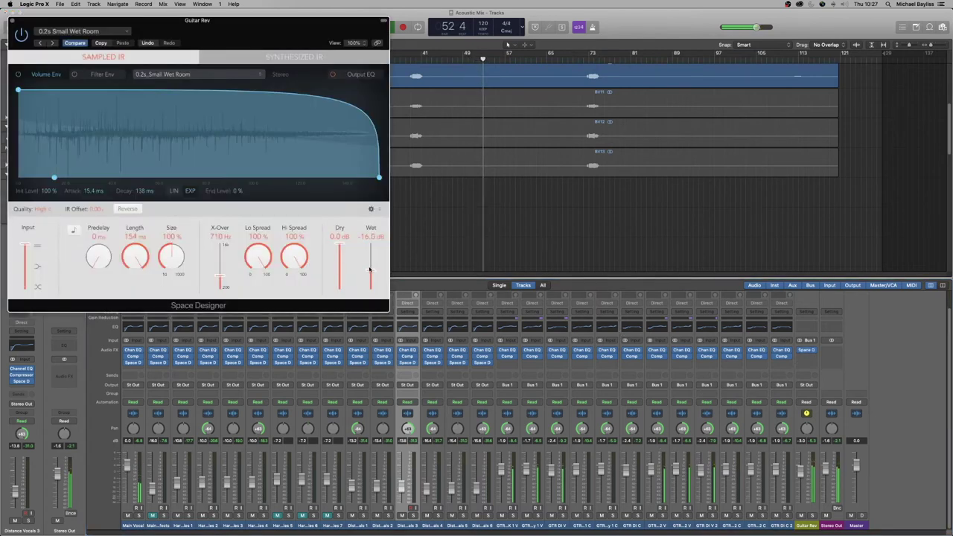
pyautogui.click(13, 20)
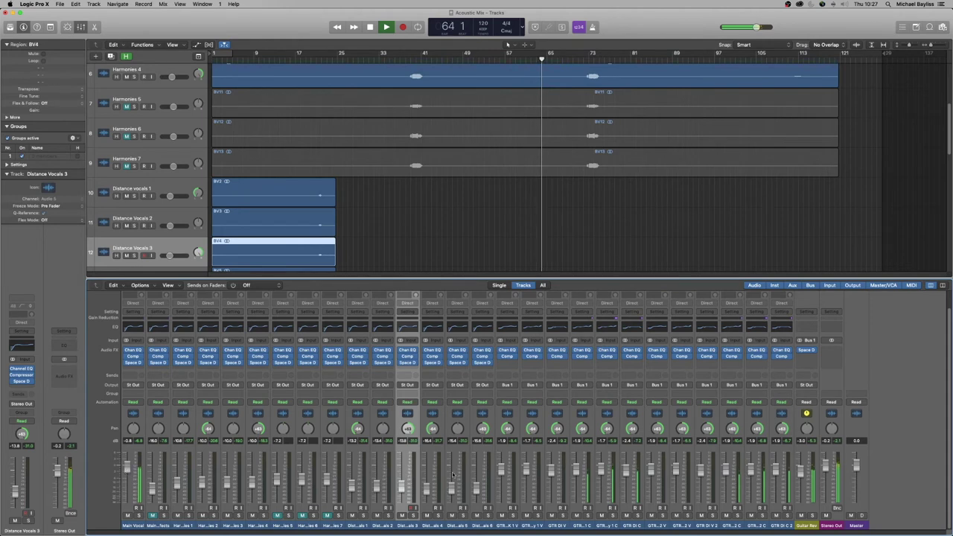
# - Adjust the wet level of the Space Designer reverb on Main Vocal to about -21 dB
pyautogui.click(132, 362)
pyautogui.moveTo(371, 282); pyautogui.dragTo(371, 272)
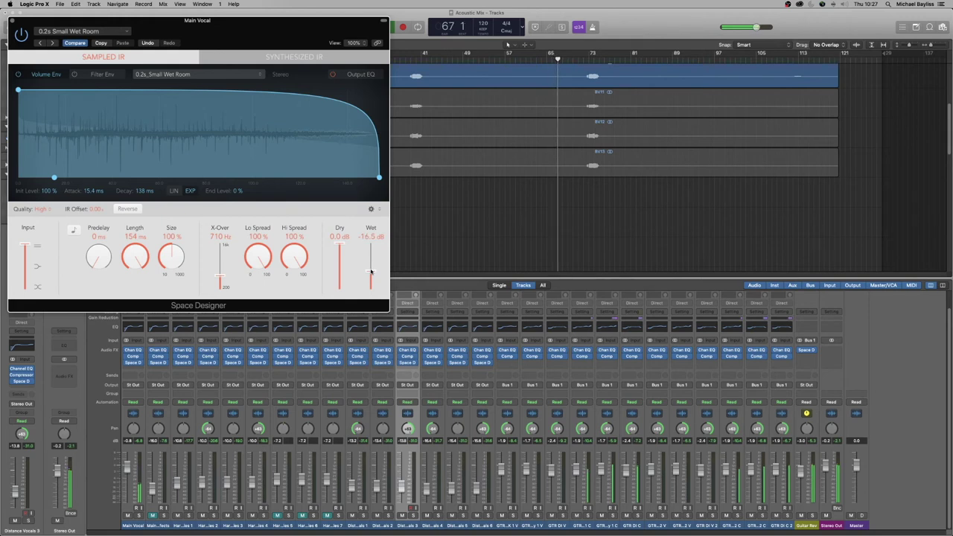
pyautogui.moveTo(371, 271); pyautogui.dragTo(371, 275)
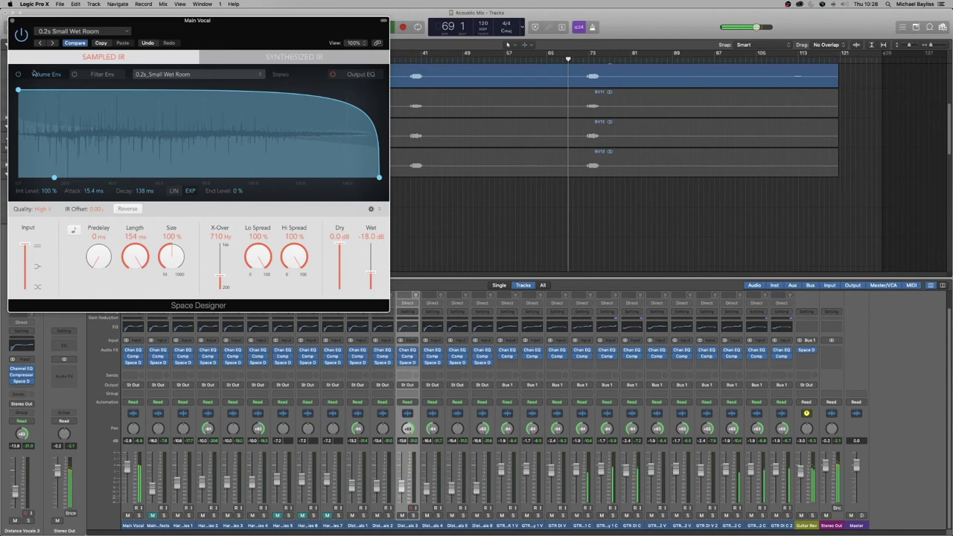
pyautogui.moveTo(370, 276); pyautogui.dragTo(370, 281)
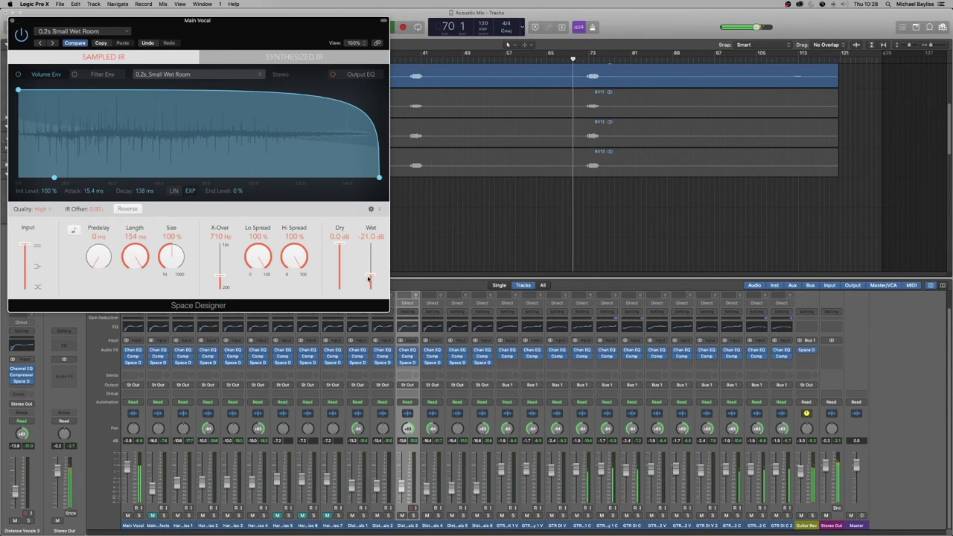
pyautogui.click(12, 21)
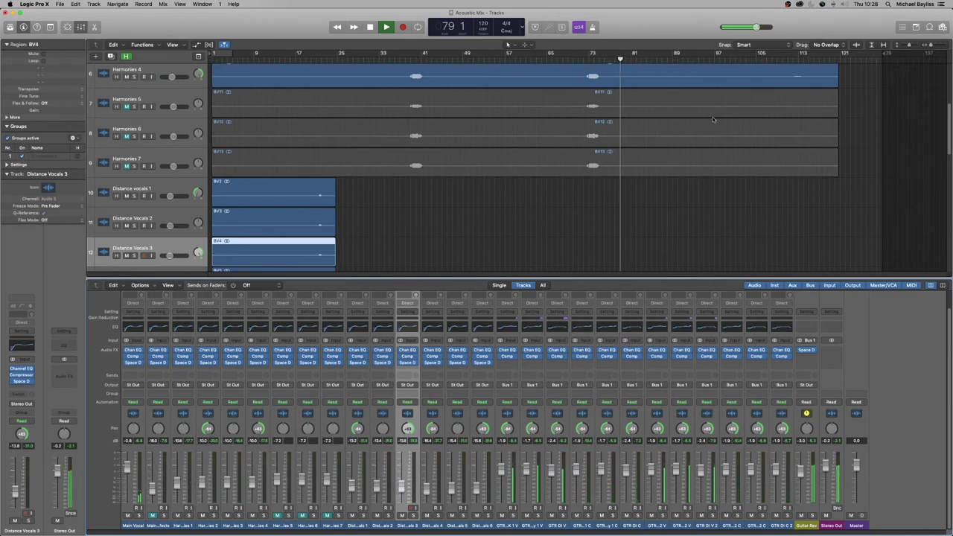
# - Listen to the end of the mix and stop playback at bar 117
pyautogui.scroll(3, 700, 167)
pyautogui.scroll(2, 701, 168)
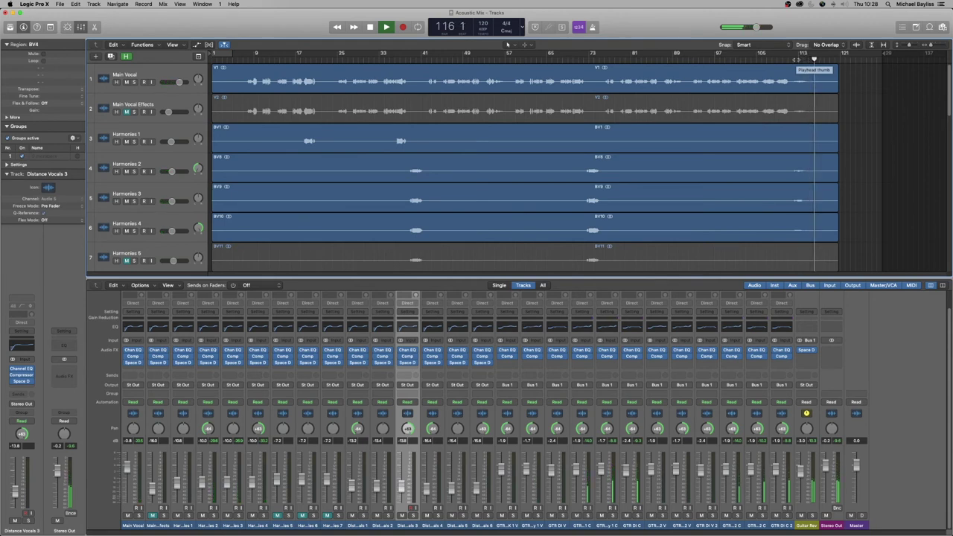
pyautogui.press('space')
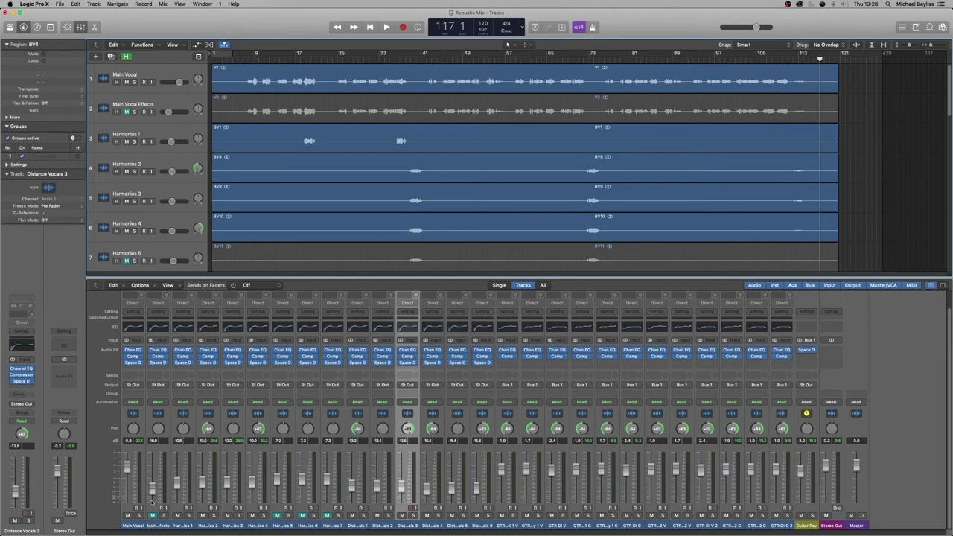
# - Select the Main Vocal Effects track and the Harmonies 2 channel to review their mixer settings
pyautogui.click(101, 106)
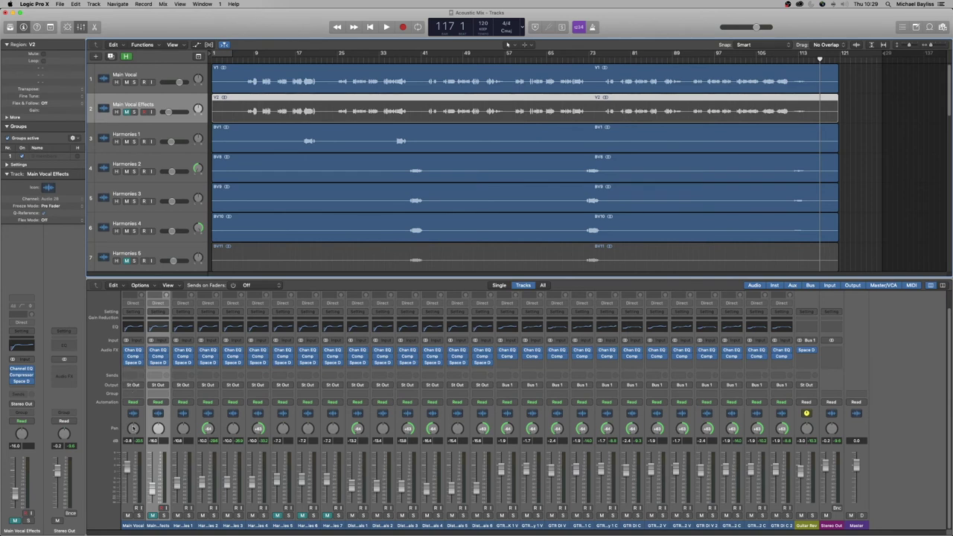
pyautogui.click(213, 525)
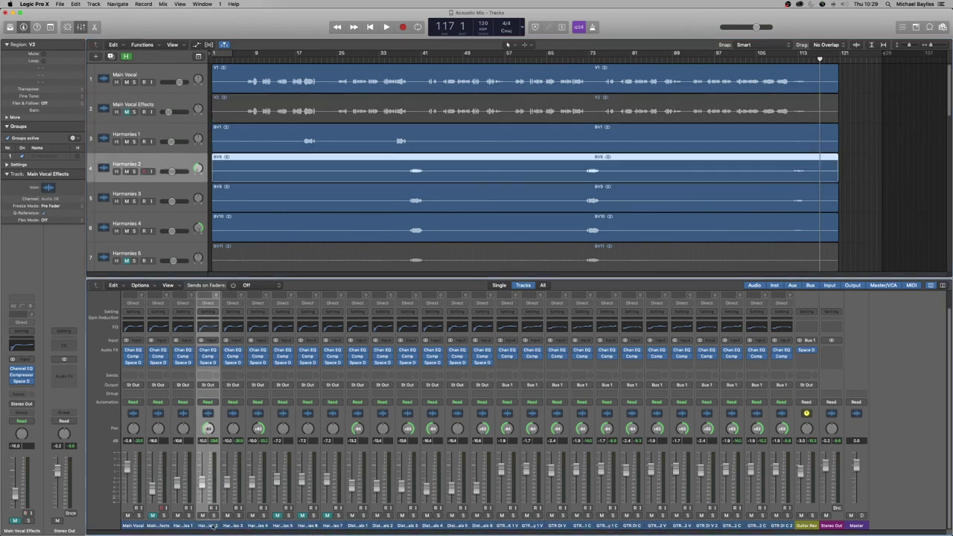
pyautogui.press('Down')
pyautogui.press('Down')
pyautogui.click(213, 525)
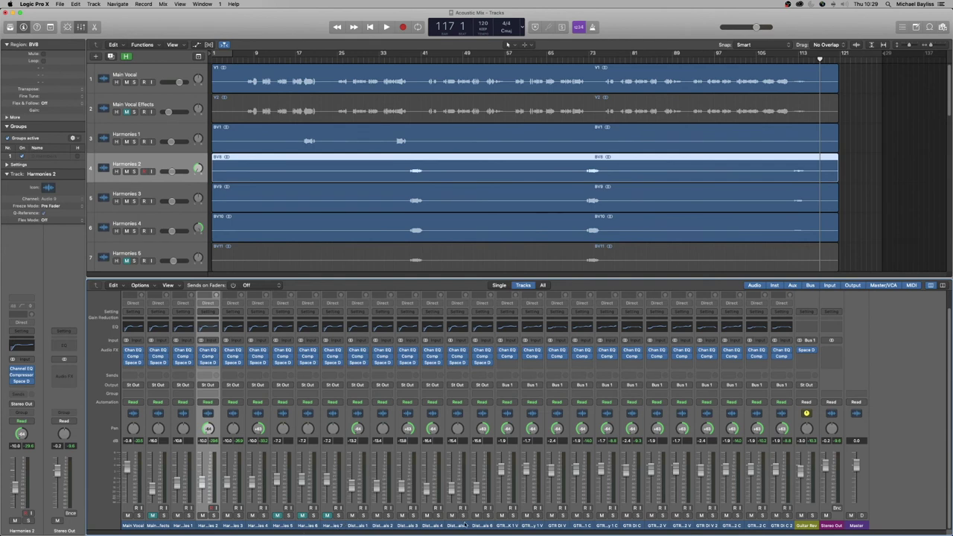
# - Select all the guitar channels from GTR NECK 1 V through Guitar Rev to review them as a group
pyautogui.click(501, 527)
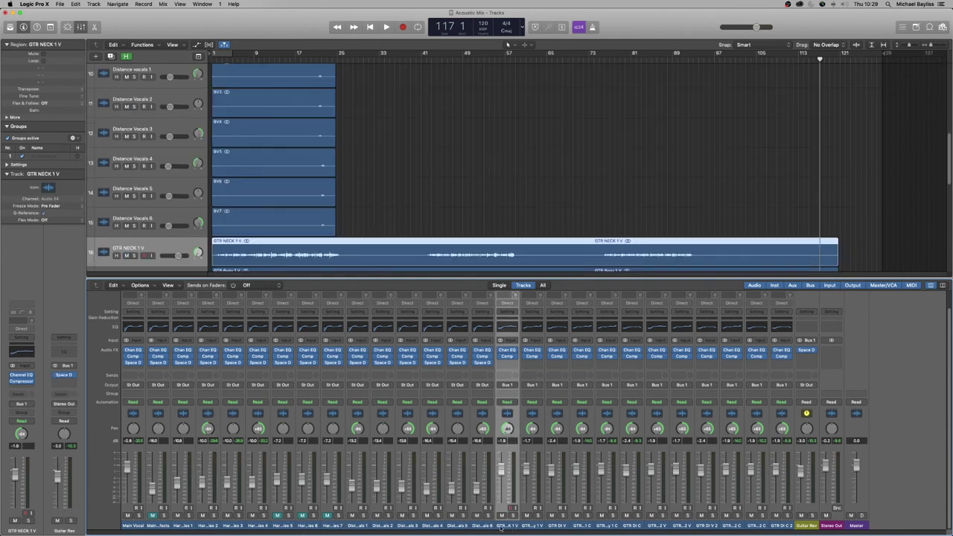
pyautogui.keyDown('shift'); pyautogui.click(778, 530); pyautogui.keyUp('shift')
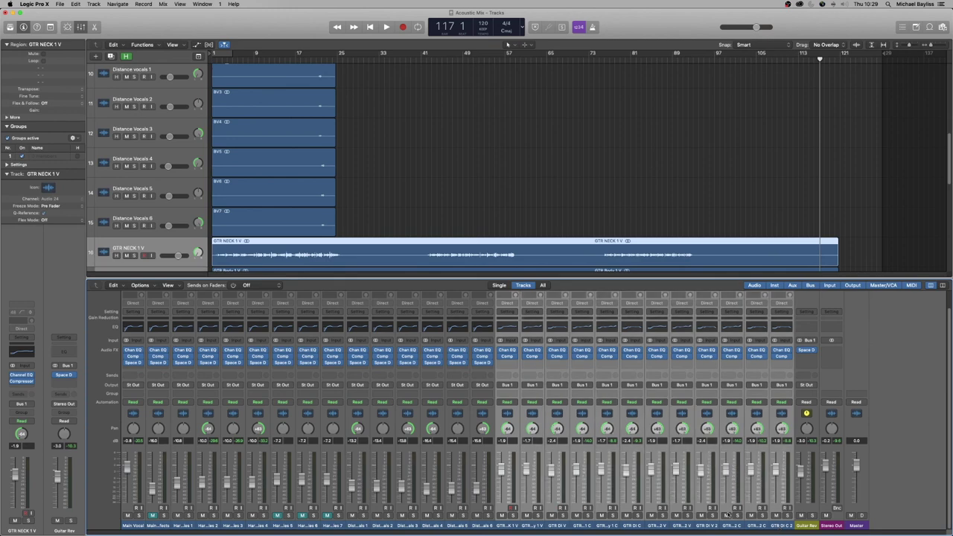
pyautogui.keyDown('shift'); pyautogui.click(817, 527); pyautogui.keyUp('shift')
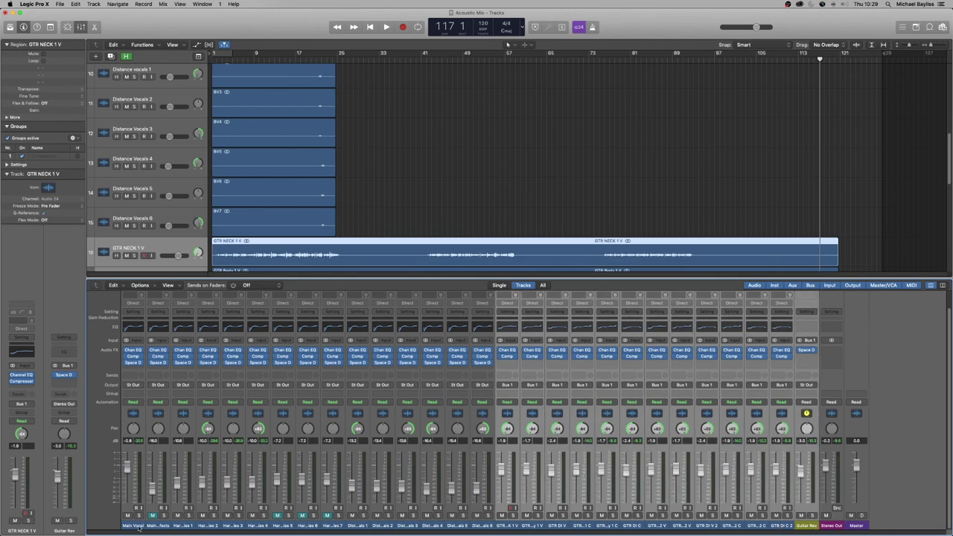
# - Select all the vocal channels from Main Vocal through Distance Vocals 6 for review, and clear the selection
pyautogui.keyDown('shift'); pyautogui.click(139, 528); pyautogui.keyUp('shift')
pyautogui.rightClick(488, 528)
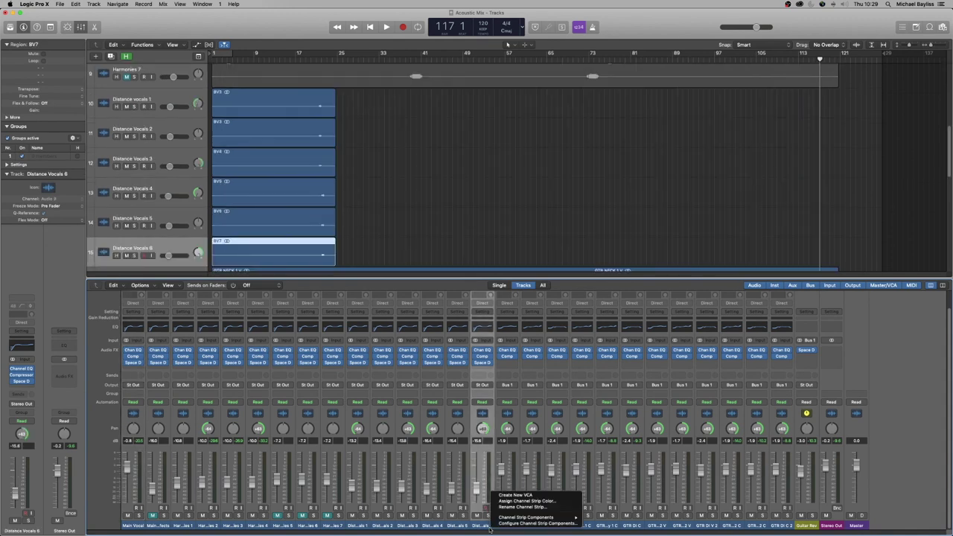
pyautogui.click(134, 524)
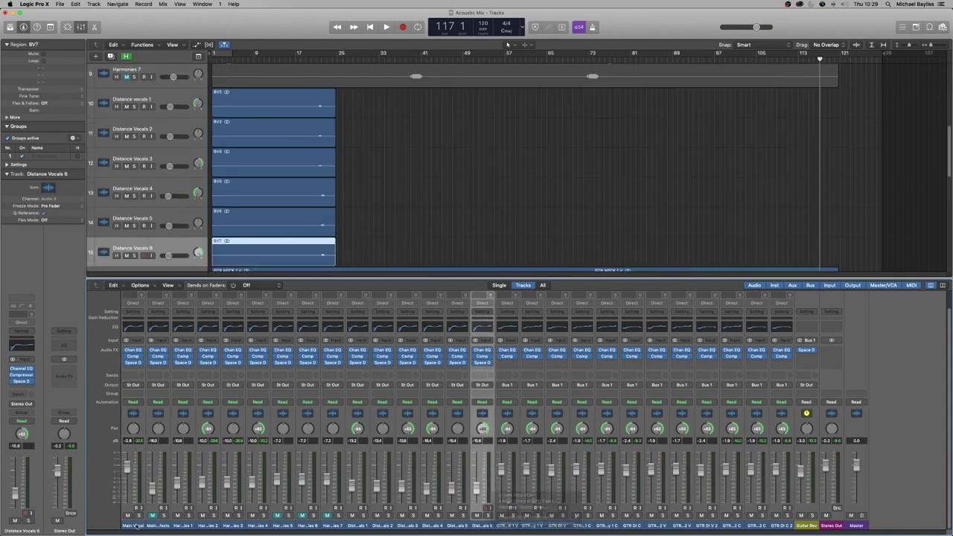
pyautogui.keyDown('shift'); pyautogui.click(136, 527); pyautogui.keyUp('shift')
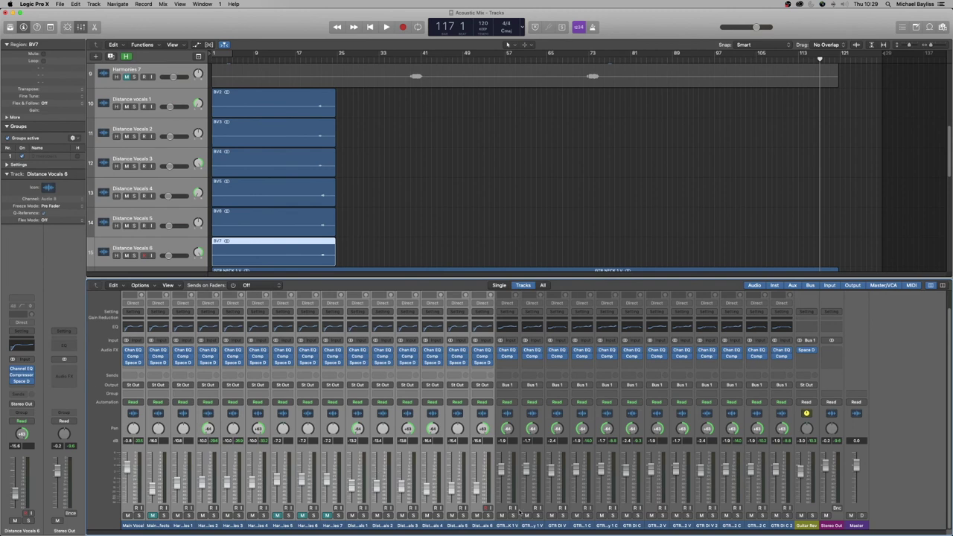
pyautogui.scroll(-2, 438, 266)
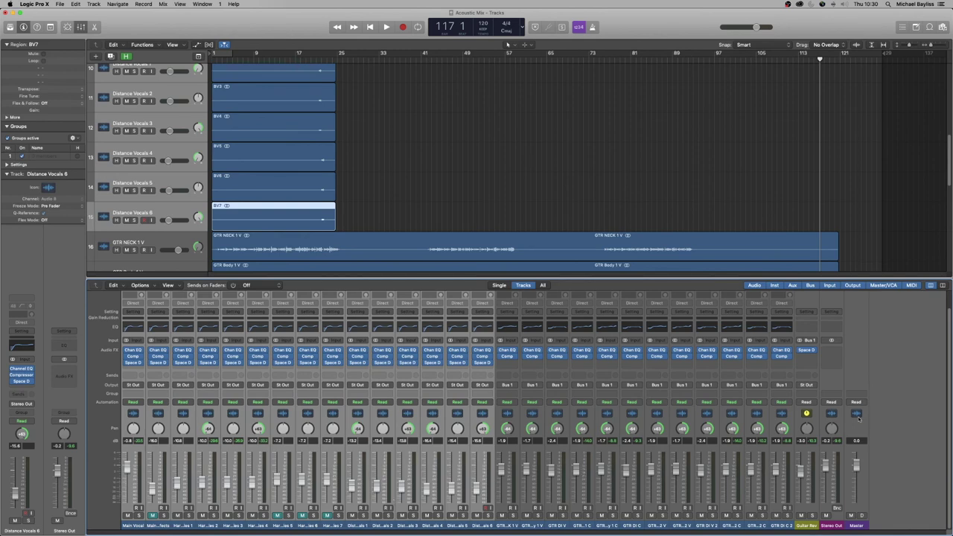
pyautogui.click(898, 443)
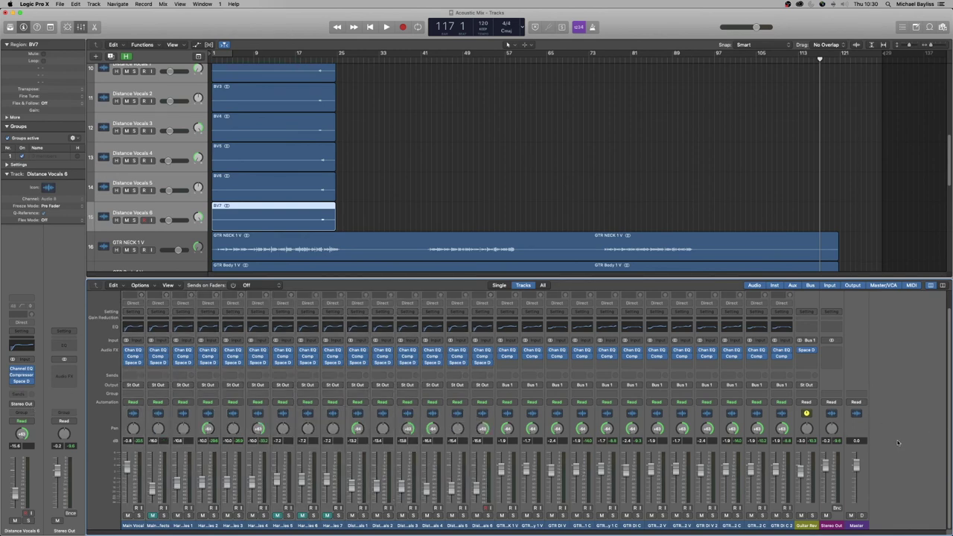
pyautogui.click(788, 6)
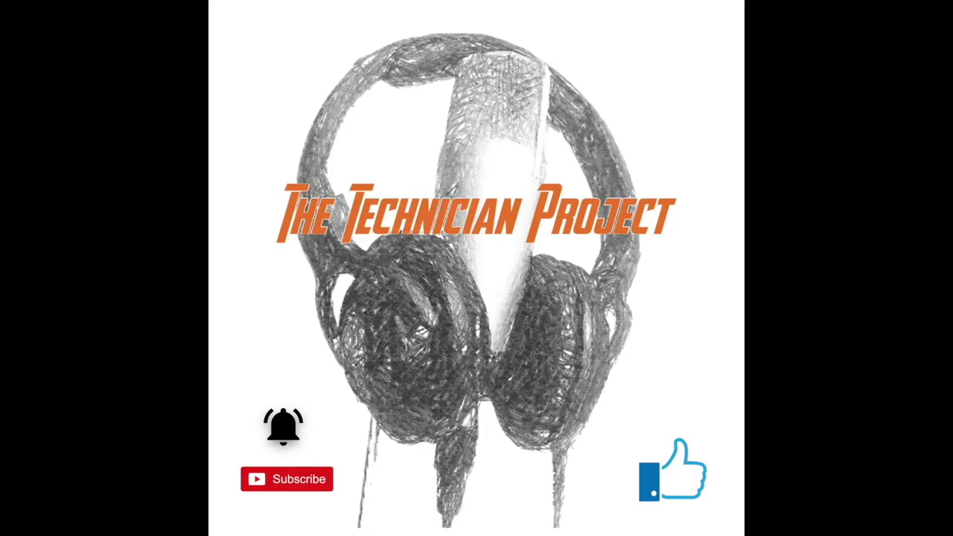